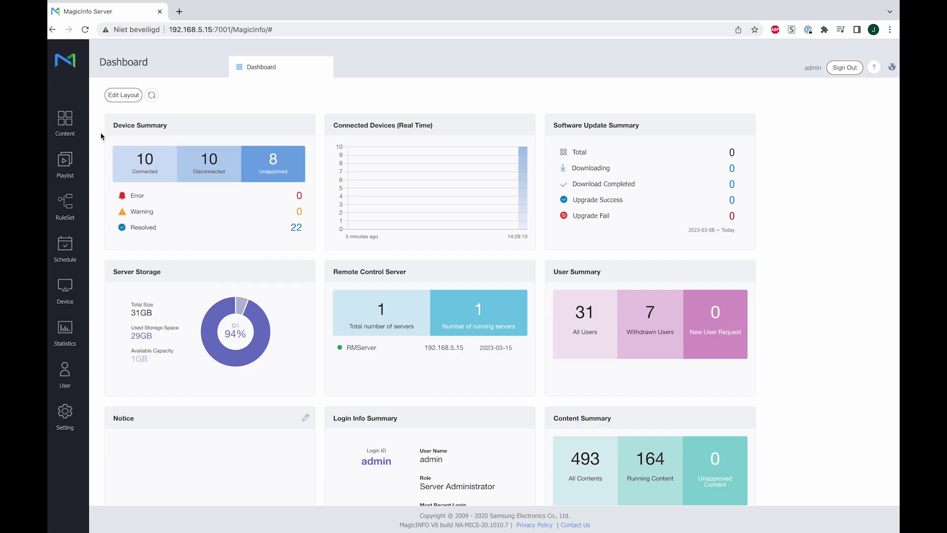
Create new LFD 16:9 content in Web Author with S6 added to the supported devices.
{"action": "left_click", "coordinate": [67, 122]}
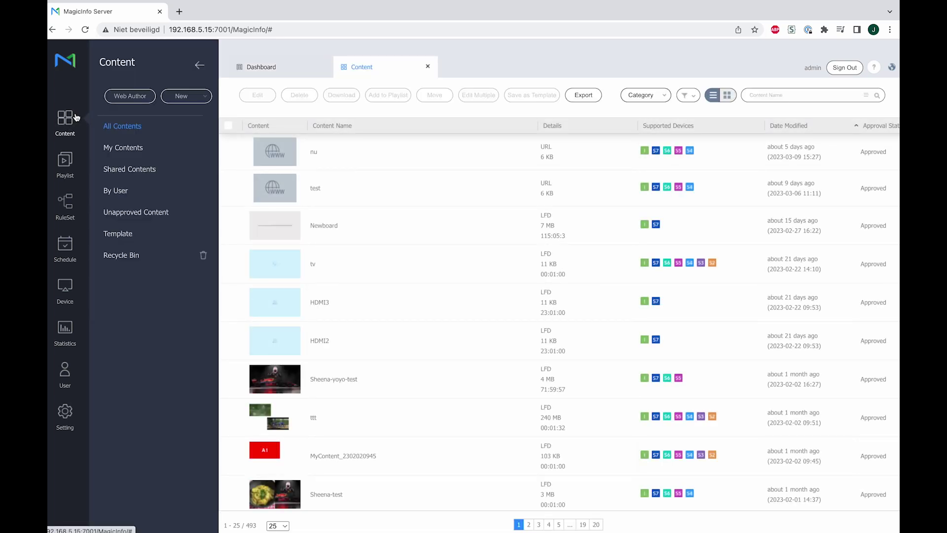
{"action": "left_click", "coordinate": [124, 97]}
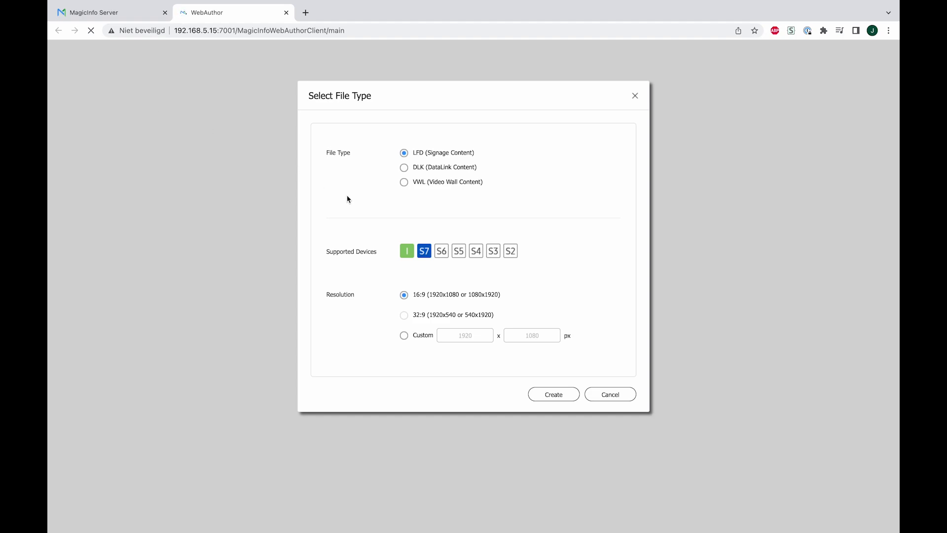
{"action": "left_click", "coordinate": [442, 251]}
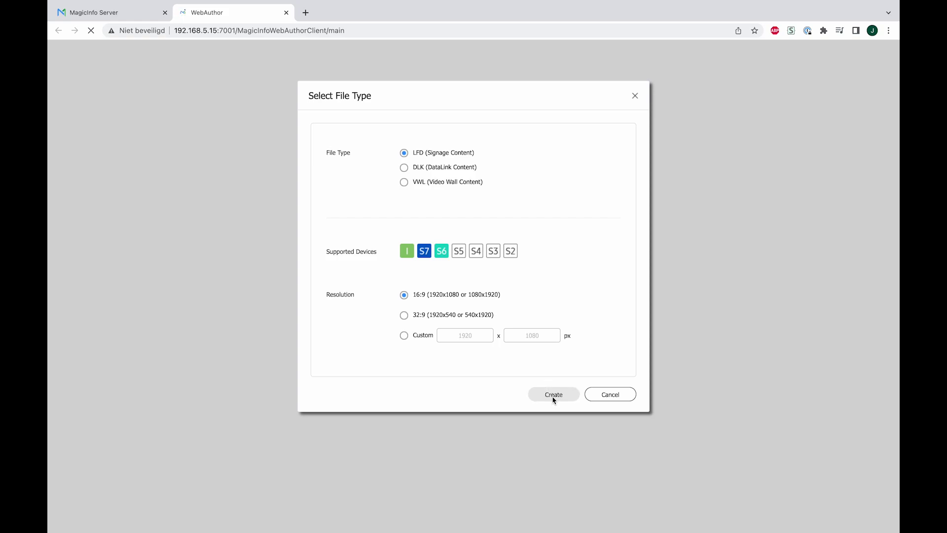
{"action": "left_click", "coordinate": [554, 393]}
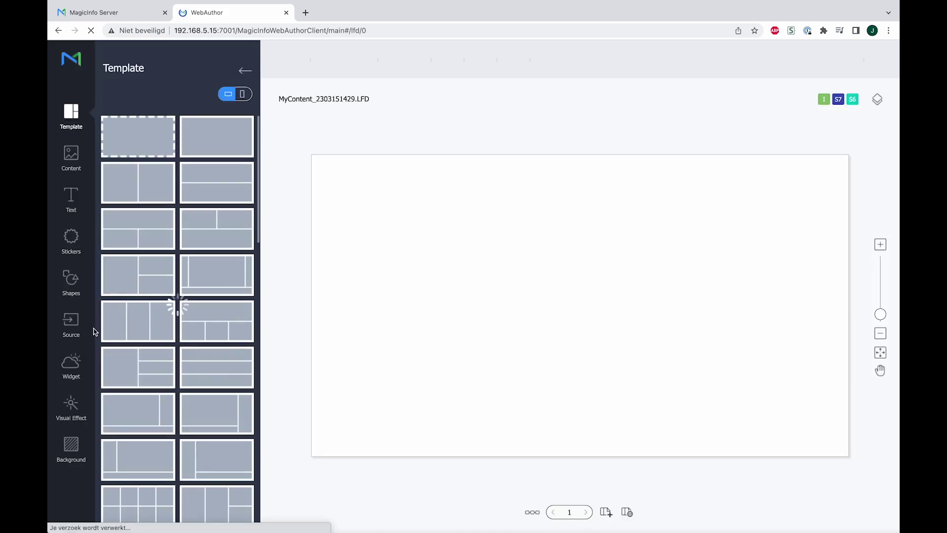
Drag an HDMI1 input source box onto the canvas, then leave the WebAuthor tab.
{"action": "left_click", "coordinate": [68, 331]}
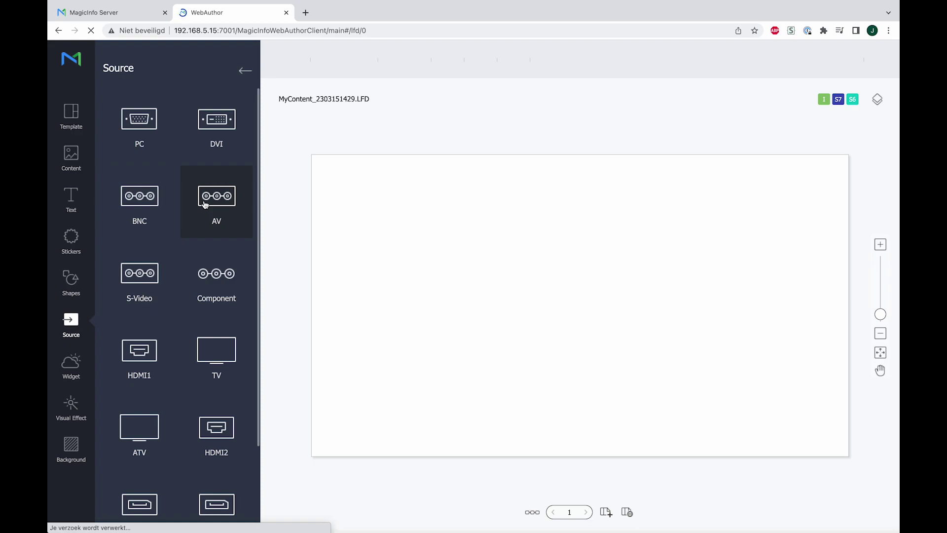
{"action": "scroll", "coordinate": [187, 243], "scroll_direction": "down", "scroll_amount": 3}
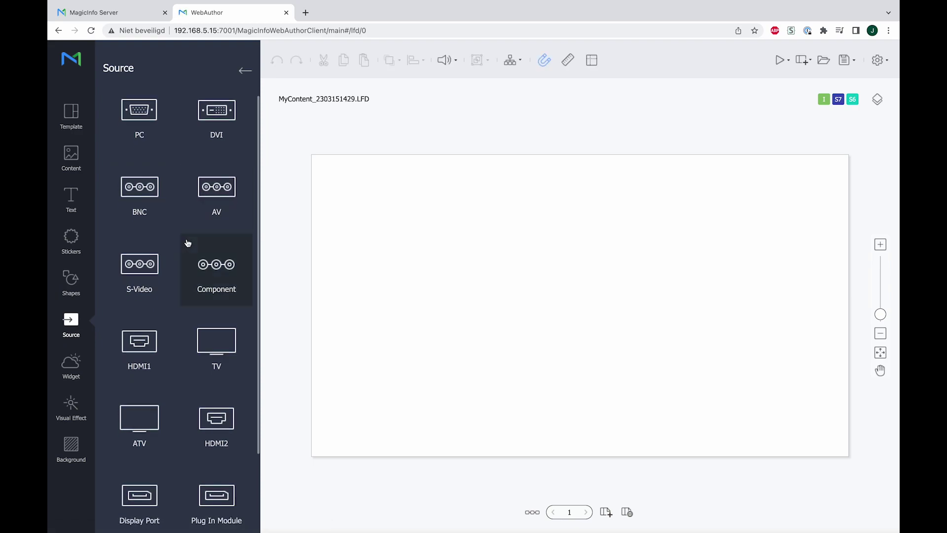
{"action": "left_click_drag", "start_coordinate": [148, 245], "coordinate": [486, 263]}
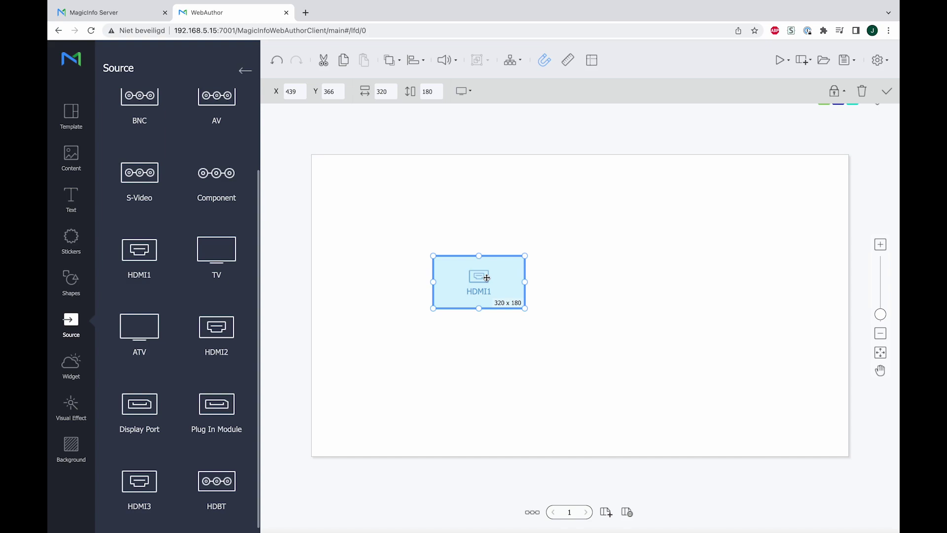
{"action": "scroll", "coordinate": [148, 451], "scroll_direction": "up", "scroll_amount": 2}
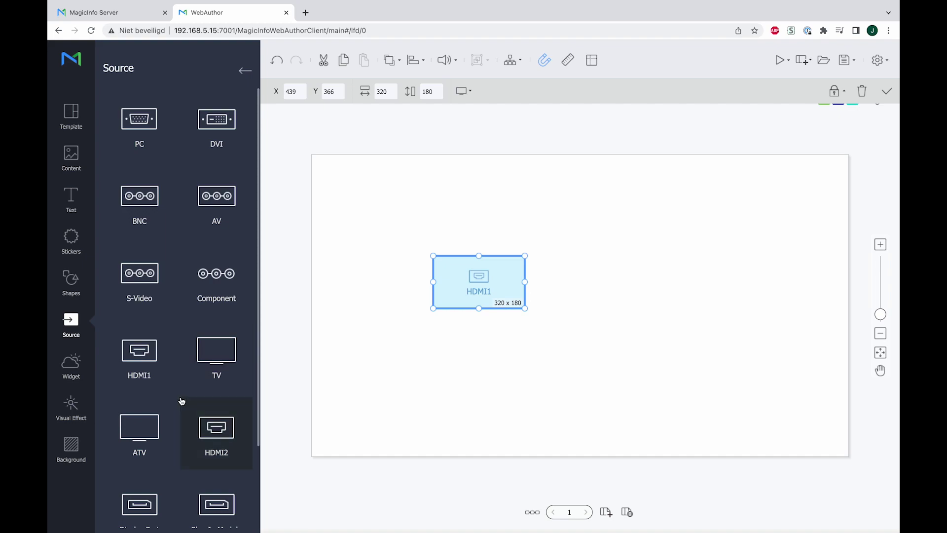
{"action": "left_click", "coordinate": [285, 14]}
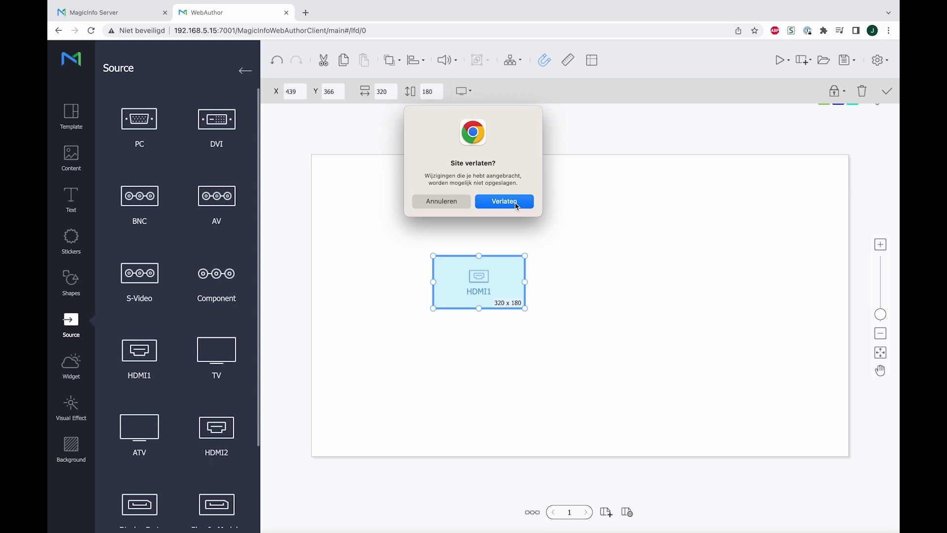
Discard the unsaved content and start a new schedule from the Schedule list.
{"action": "left_click", "coordinate": [516, 205]}
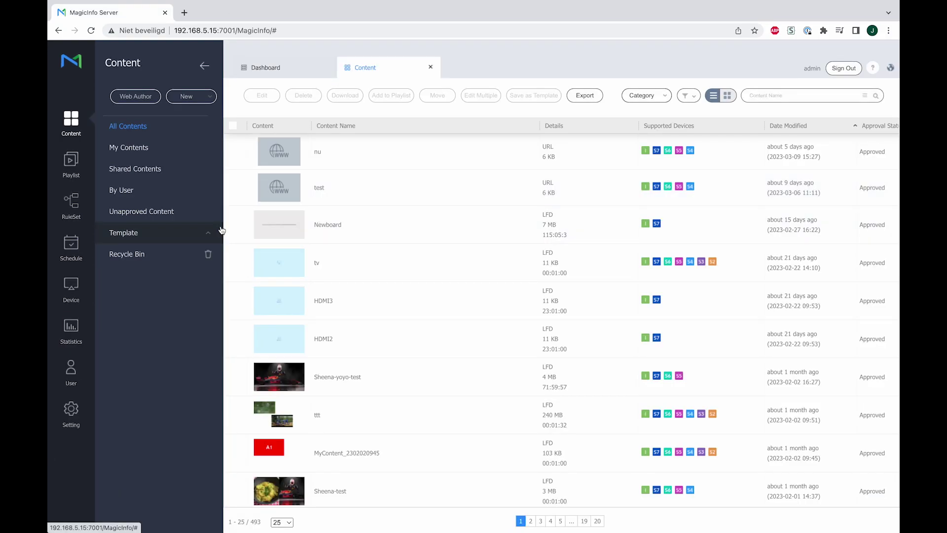
{"action": "left_click", "coordinate": [72, 244]}
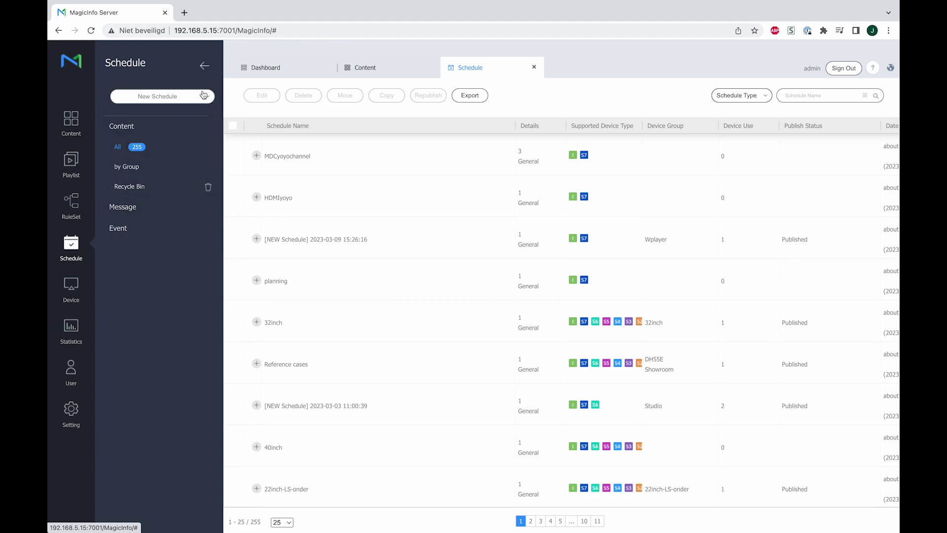
{"action": "left_click", "coordinate": [204, 95]}
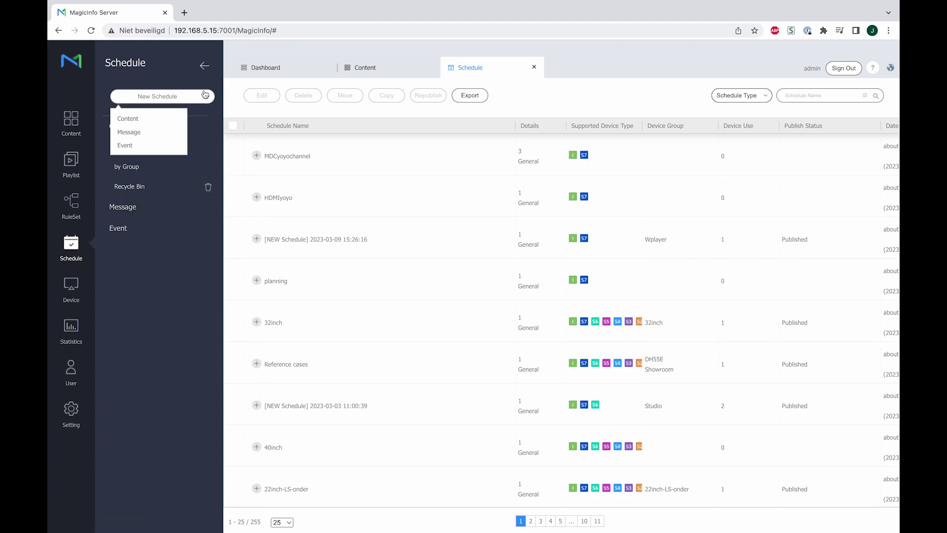
Create a General content schedule with S6 added to the supported devices.
{"action": "left_click", "coordinate": [145, 120]}
{"action": "left_click", "coordinate": [437, 243]}
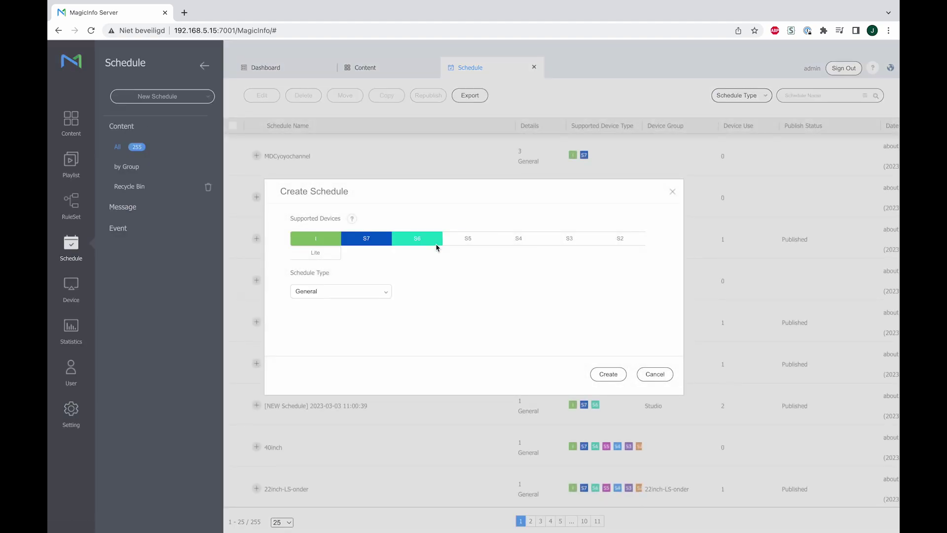
{"action": "left_click", "coordinate": [608, 373]}
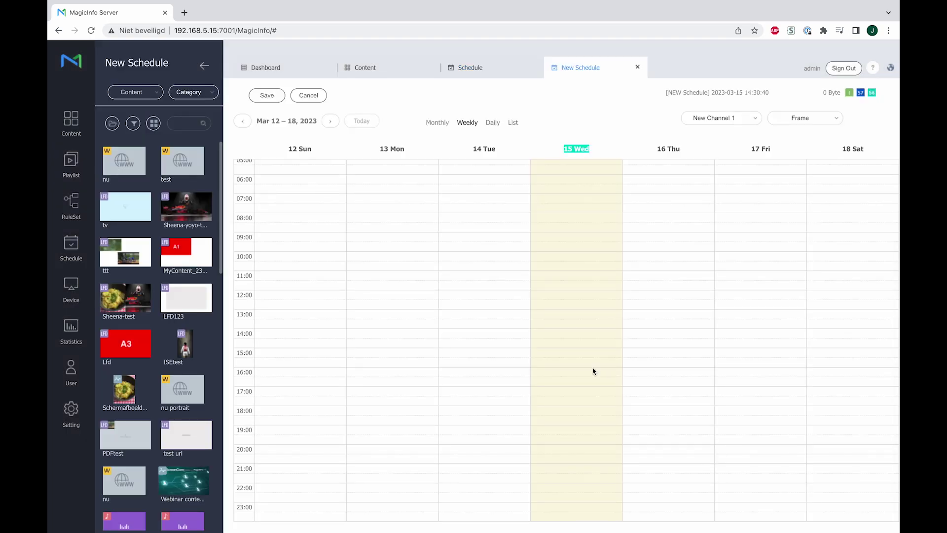
Add the Test 1 playlist to Wednesday as a 24-hour event and save it.
{"action": "left_click", "coordinate": [152, 93]}
{"action": "left_click", "coordinate": [131, 126]}
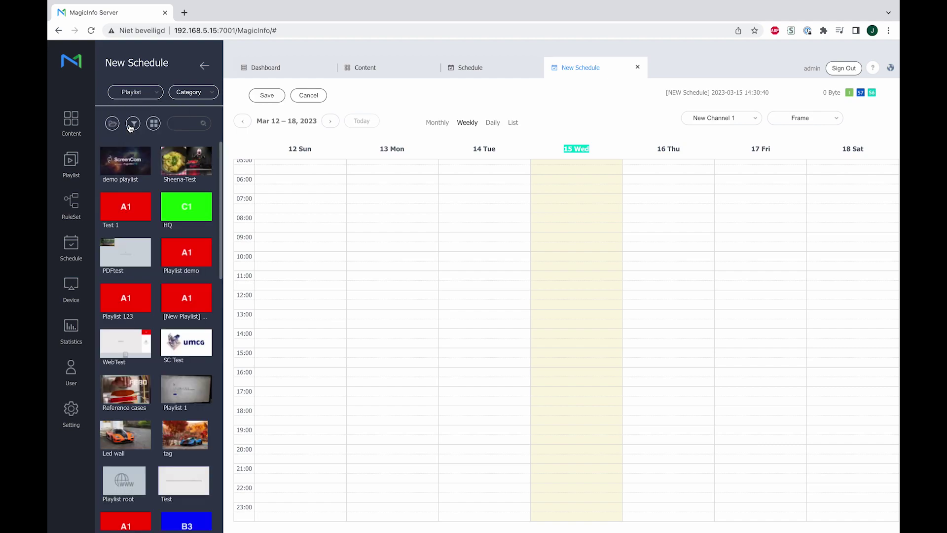
{"action": "mouse_move", "coordinate": [127, 205]}
{"action": "left_mouse_down"}
{"action": "mouse_move", "coordinate": [600, 252]}
{"action": "mouse_move", "coordinate": [592, 271]}
{"action": "left_mouse_up"}
{"action": "left_click", "coordinate": [564, 303]}
{"action": "left_click", "coordinate": [582, 360]}
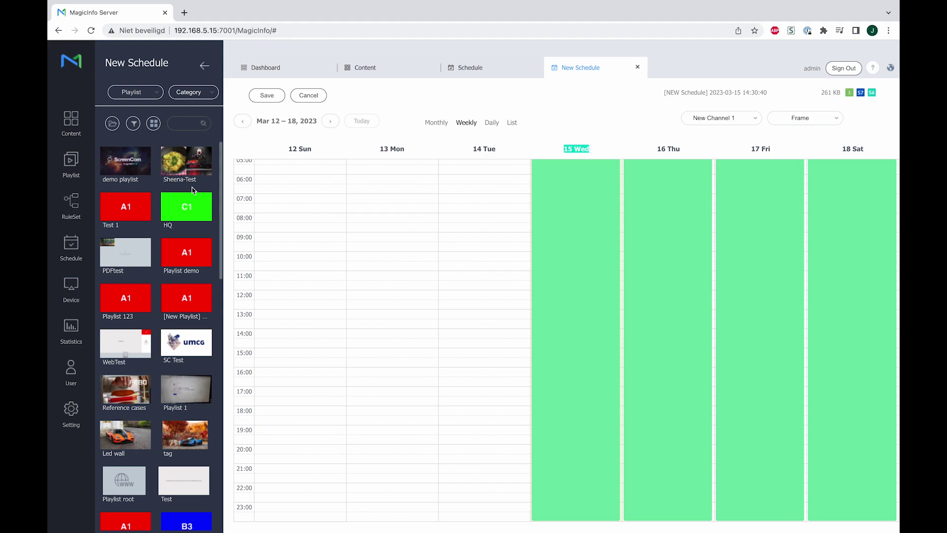
{"action": "left_click", "coordinate": [154, 93]}
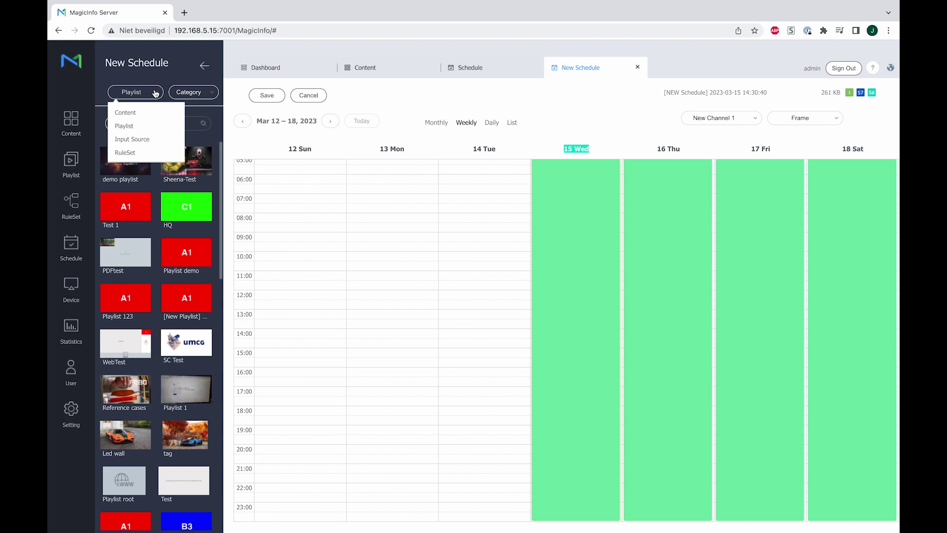
Drop a Web Browser input source at Wednesday 12:00 and reopen its event details.
{"action": "left_click", "coordinate": [137, 142]}
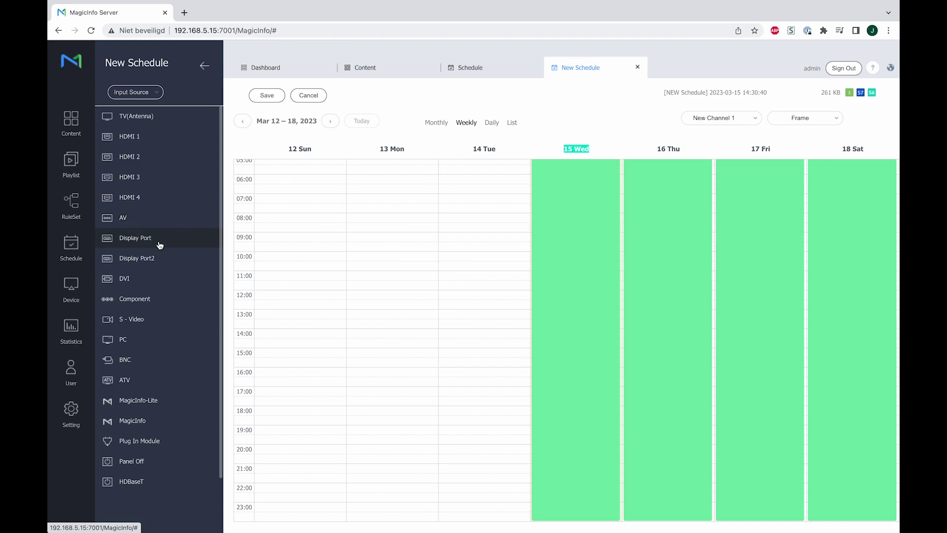
{"action": "scroll", "coordinate": [139, 495], "scroll_direction": "down", "scroll_amount": 1}
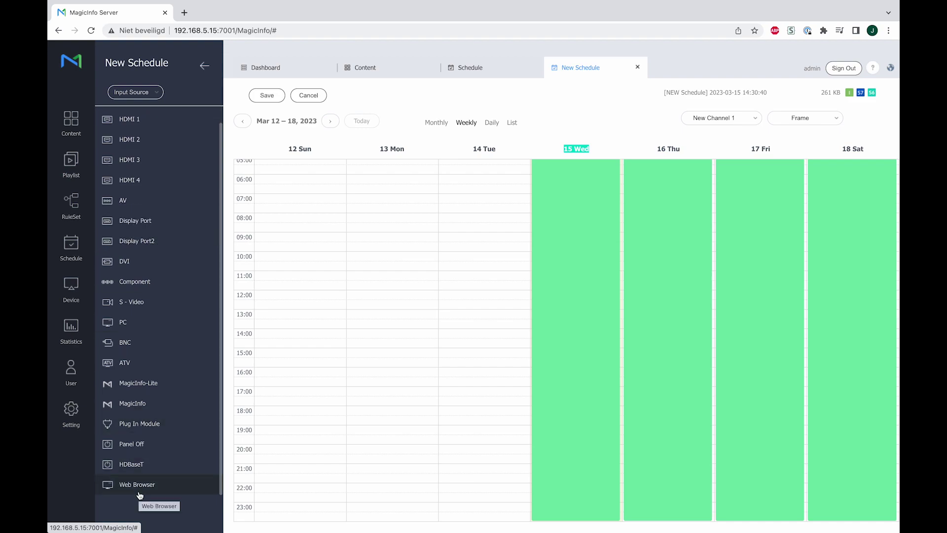
{"action": "mouse_move", "coordinate": [138, 492]}
{"action": "left_mouse_down"}
{"action": "mouse_move", "coordinate": [605, 339]}
{"action": "mouse_move", "coordinate": [621, 311]}
{"action": "left_mouse_up"}
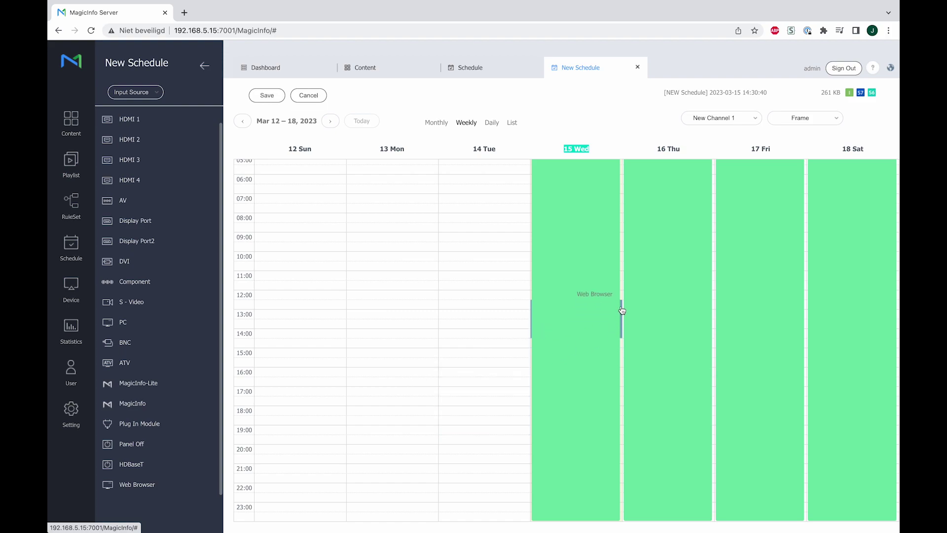
{"action": "left_click_drag", "start_coordinate": [621, 310], "coordinate": [620, 298]}
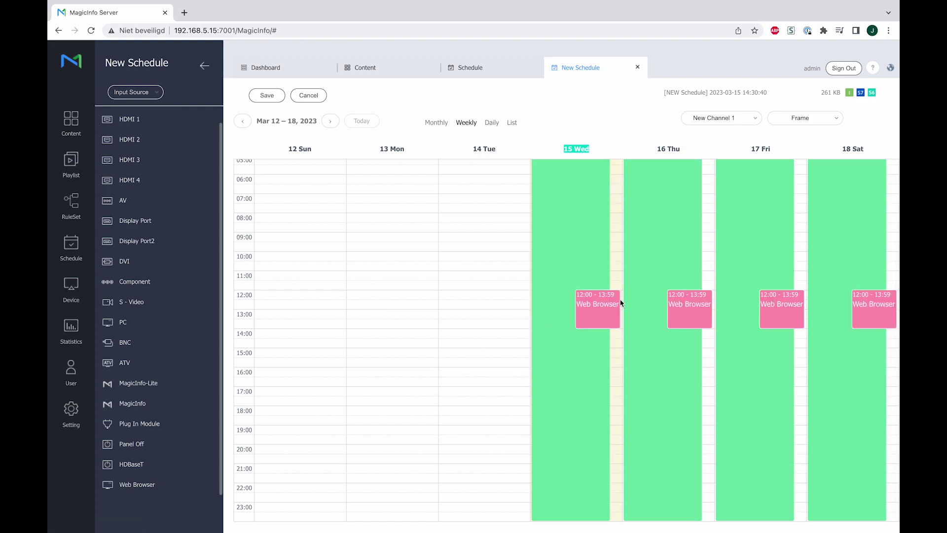
{"action": "left_click", "coordinate": [610, 305]}
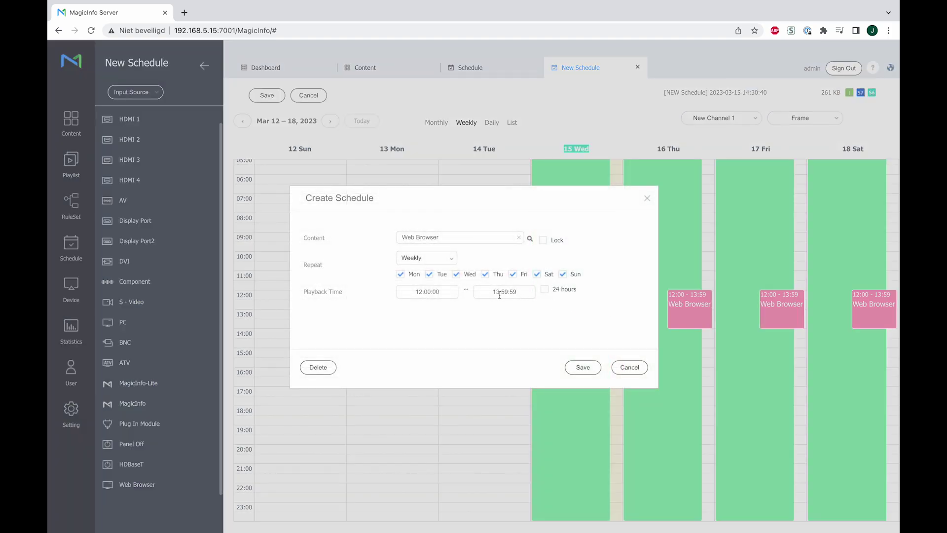
Change the event end time to 13:00, save it, and bring up the schedule's Save form.
{"action": "left_click", "coordinate": [503, 292]}
{"action": "type", "text": "00"}
{"action": "left_click", "coordinate": [574, 368]}
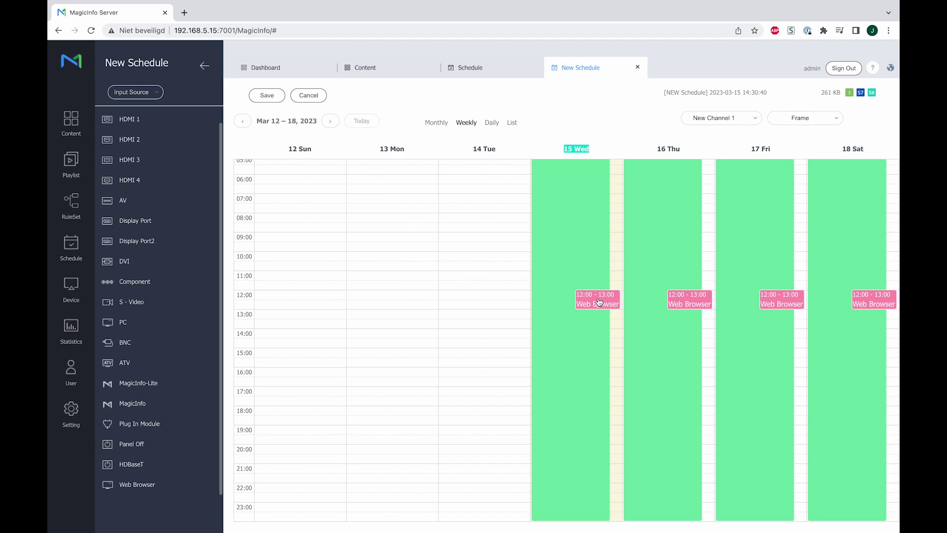
{"action": "scroll", "coordinate": [582, 236], "scroll_direction": "up", "scroll_amount": 3}
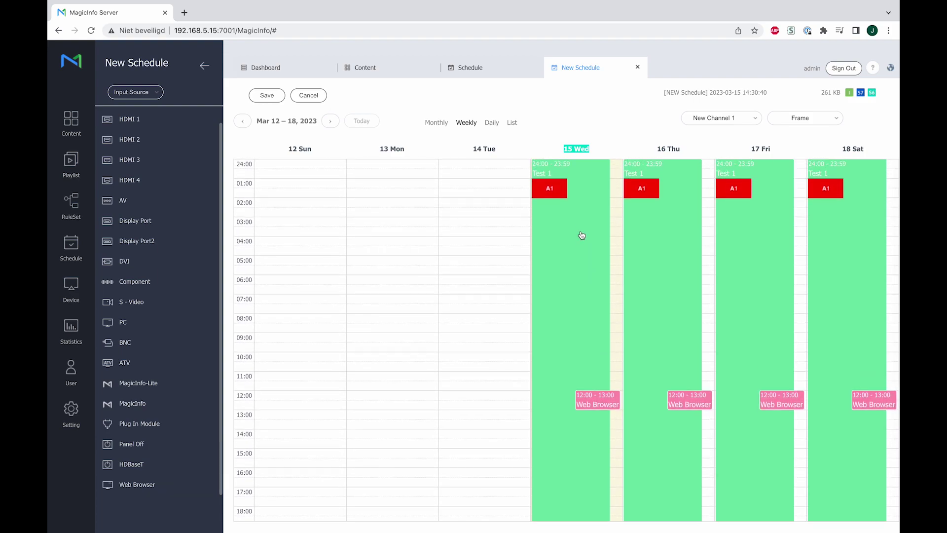
{"action": "scroll", "coordinate": [582, 235], "scroll_direction": "down", "scroll_amount": 2}
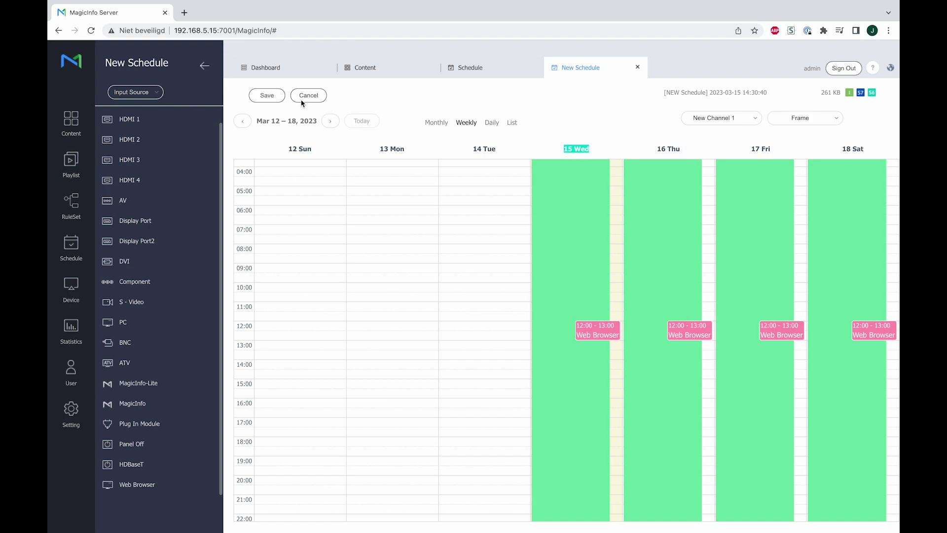
{"action": "left_click", "coordinate": [268, 95]}
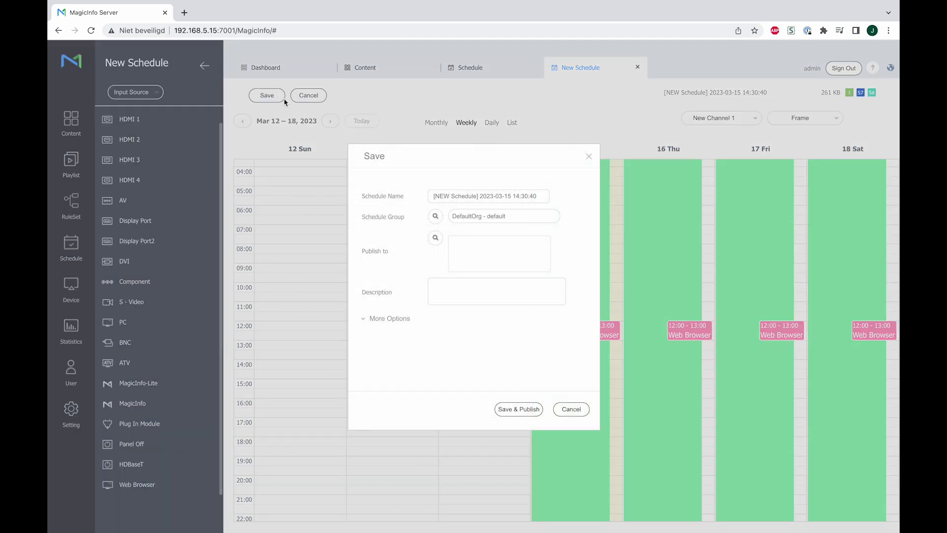
Select the Studio group under MagicInfo Services as publish target and Save & Publish.
{"action": "left_click", "coordinate": [436, 243]}
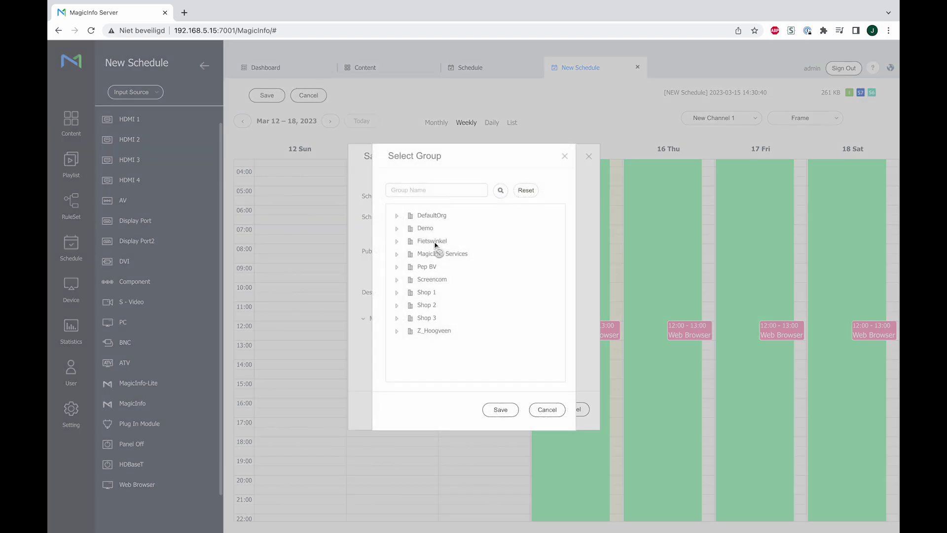
{"action": "left_click", "coordinate": [397, 255]}
{"action": "left_click", "coordinate": [422, 266]}
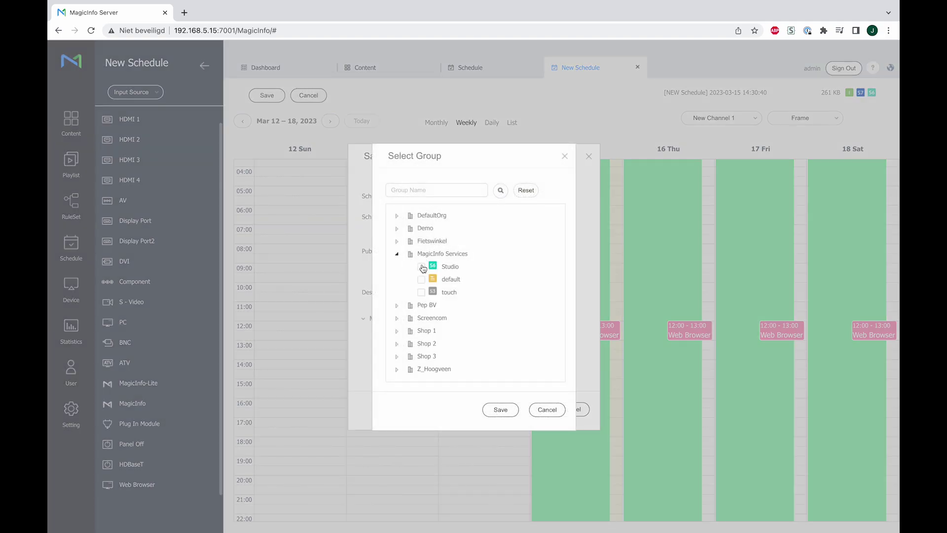
{"action": "left_click", "coordinate": [499, 410]}
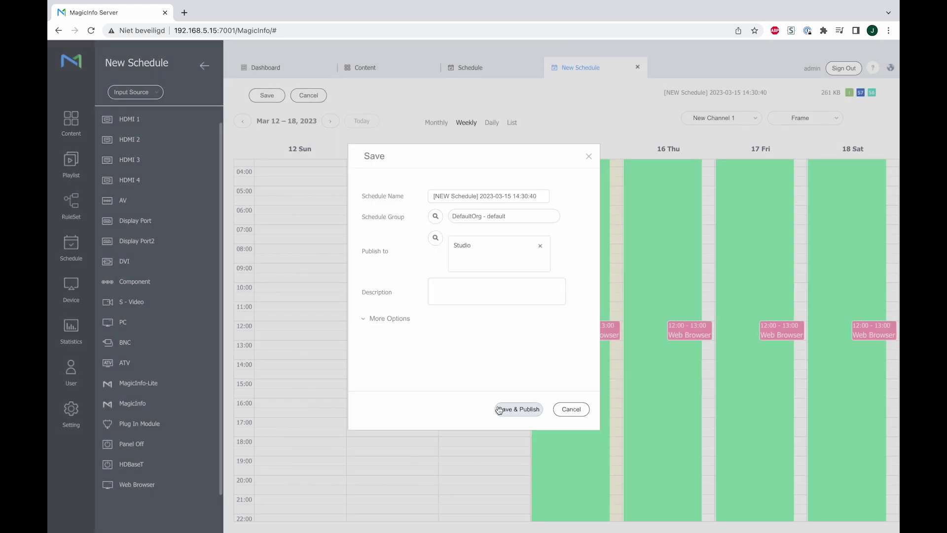
{"action": "left_click", "coordinate": [522, 409]}
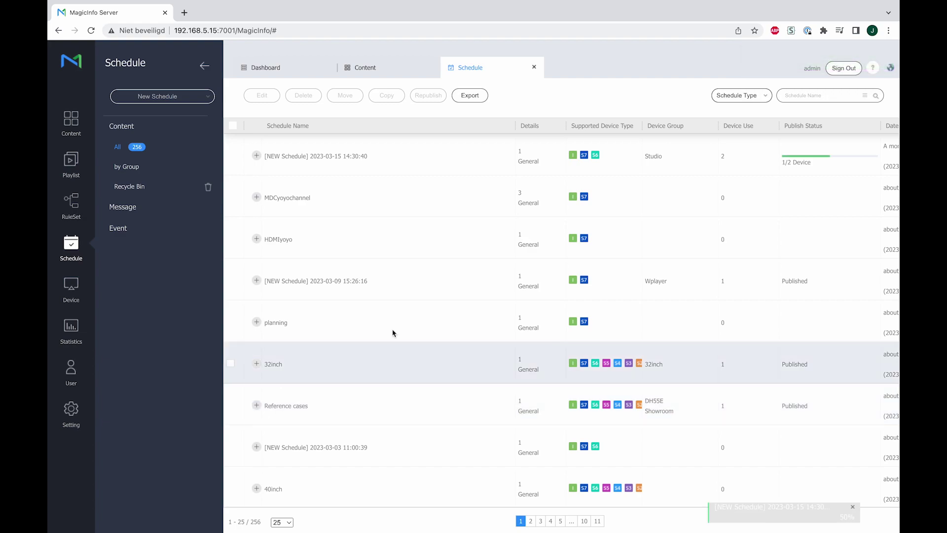
From the Device list, view 85_DO_NOT_CHANGE-Ve details and start editing it.
{"action": "left_click", "coordinate": [72, 289]}
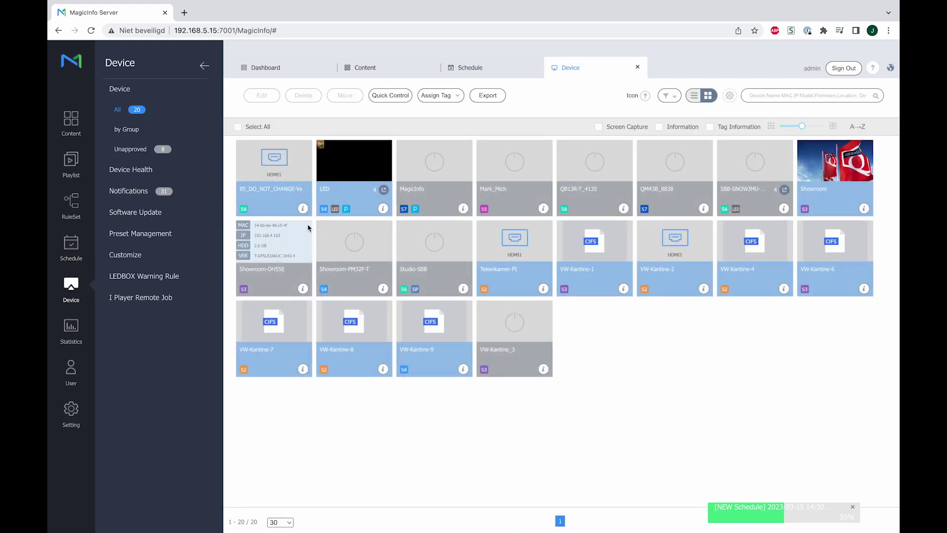
{"action": "left_click", "coordinate": [303, 208]}
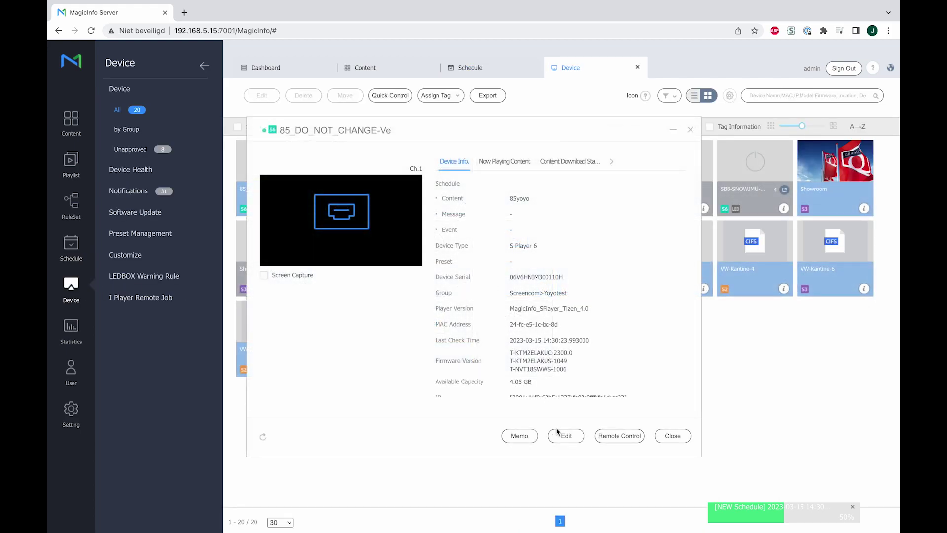
{"action": "left_click", "coordinate": [563, 435]}
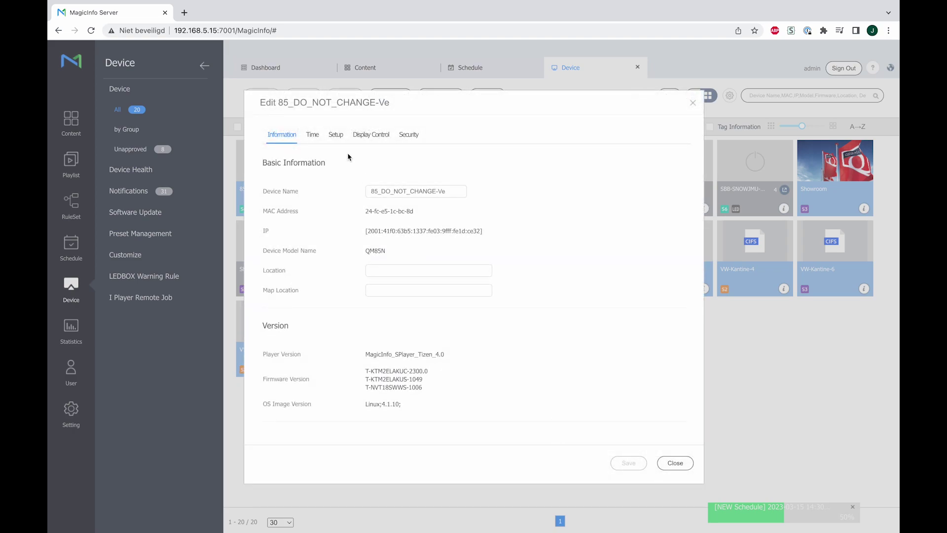
Under Display Control, set the Web Browser home page to Custom and view zoom levels.
{"action": "left_click", "coordinate": [358, 140]}
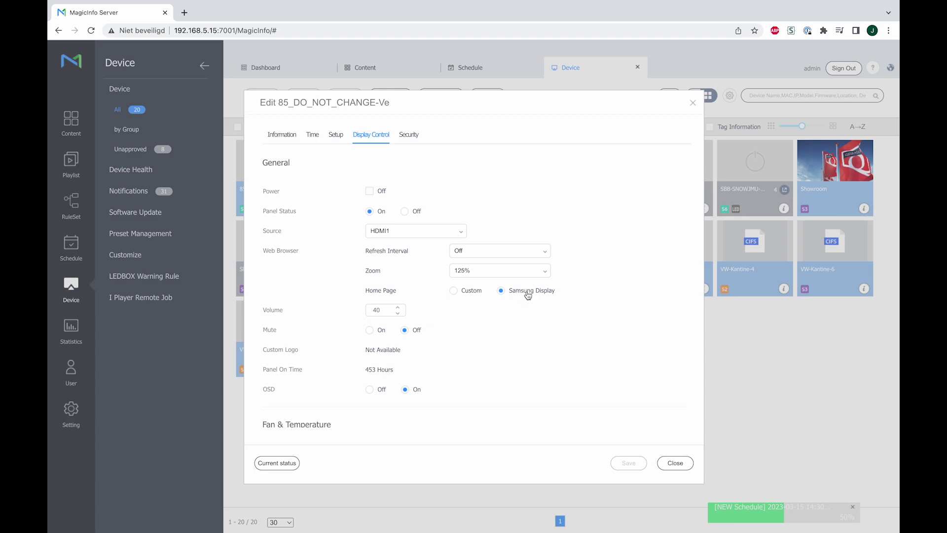
{"action": "left_click", "coordinate": [473, 293]}
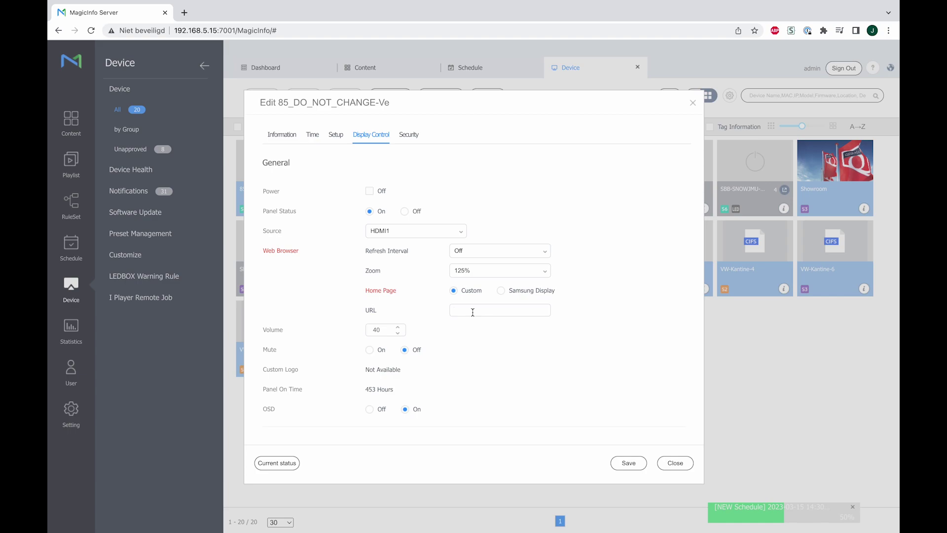
{"action": "left_click", "coordinate": [505, 278]}
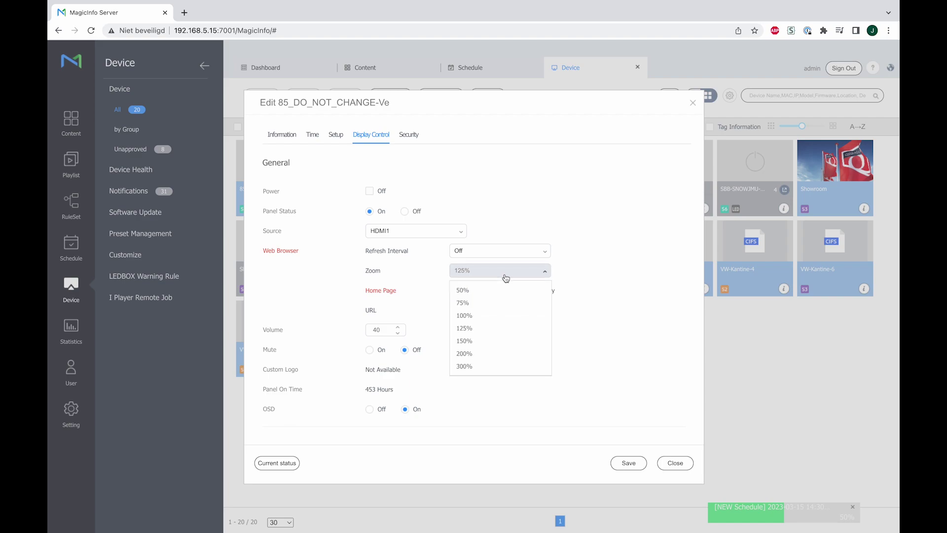